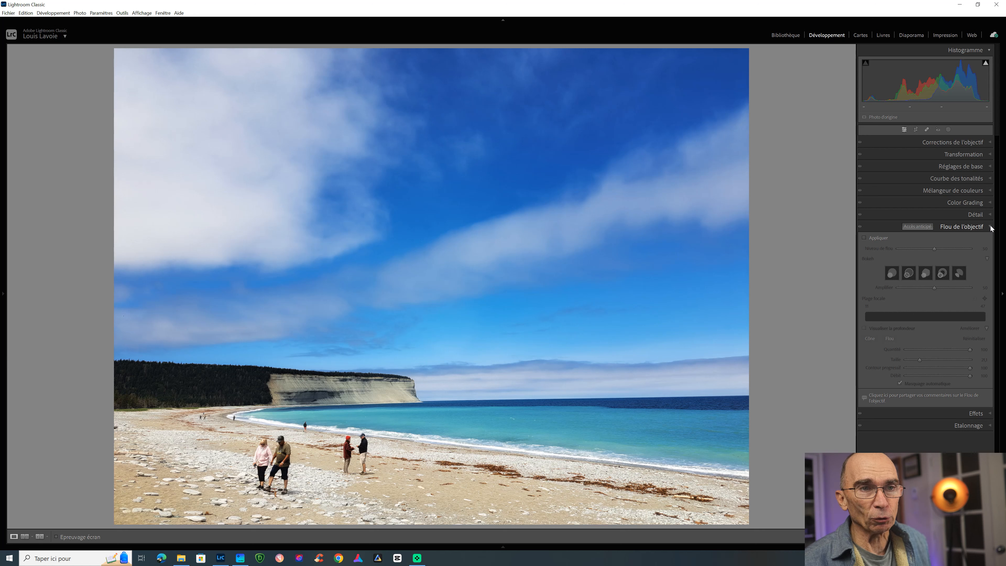
Apply Lens Blur to the beach photo and compare the result with the effect switched off.
click(865, 238)
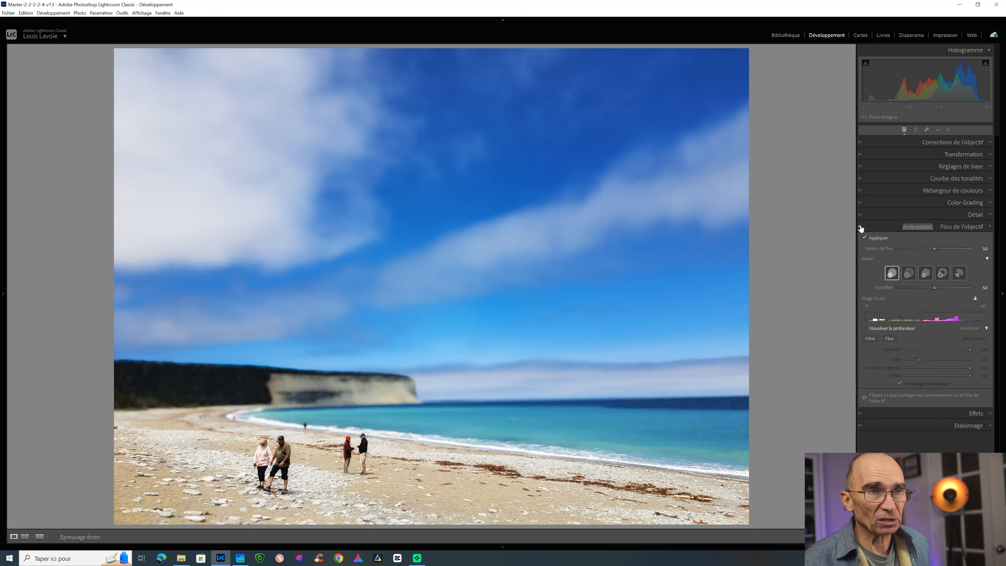
click(861, 228)
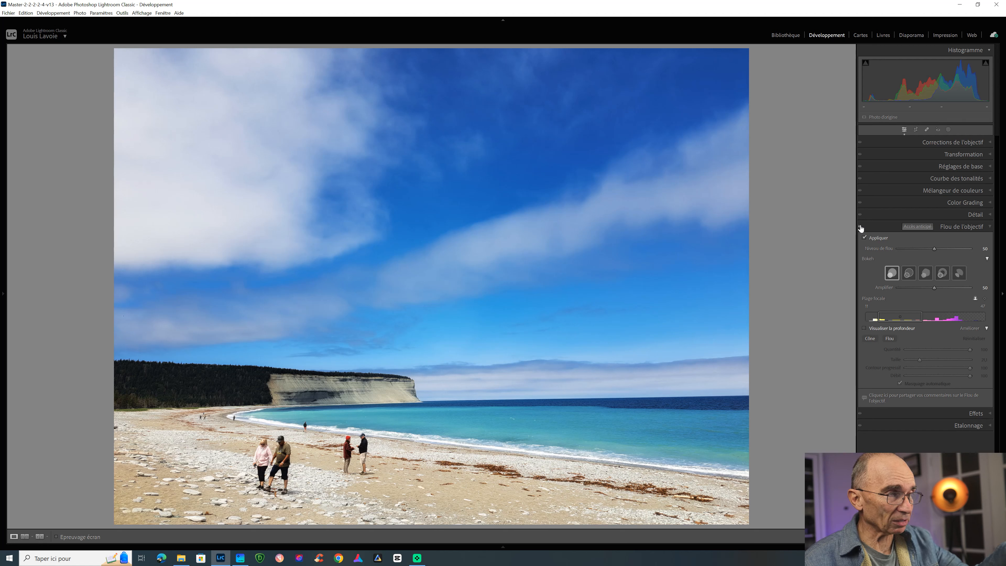
click(860, 227)
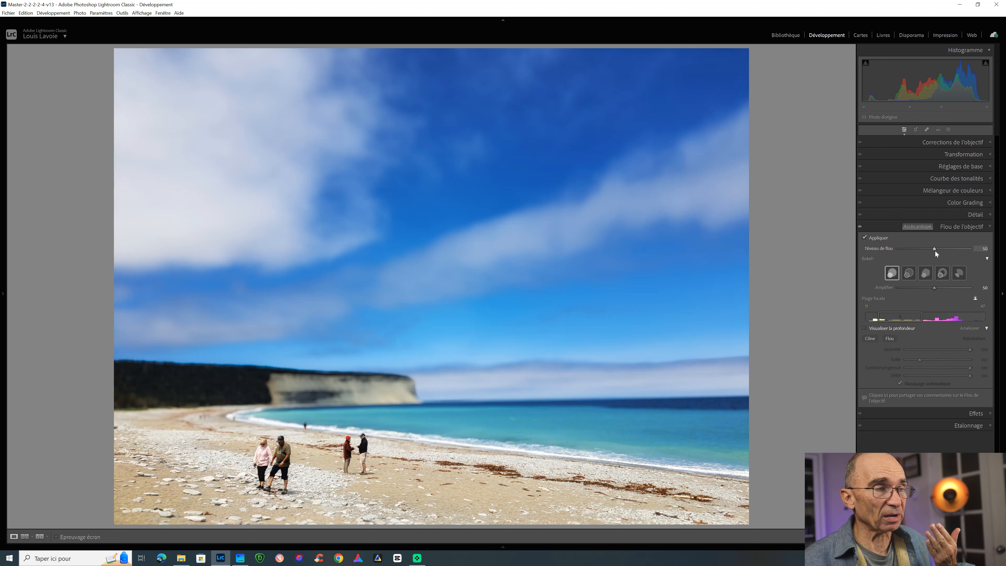
Try blur amounts of 100 and about 21 on the beach photo, and reset the amount to its default.
drag(936, 250, 975, 250)
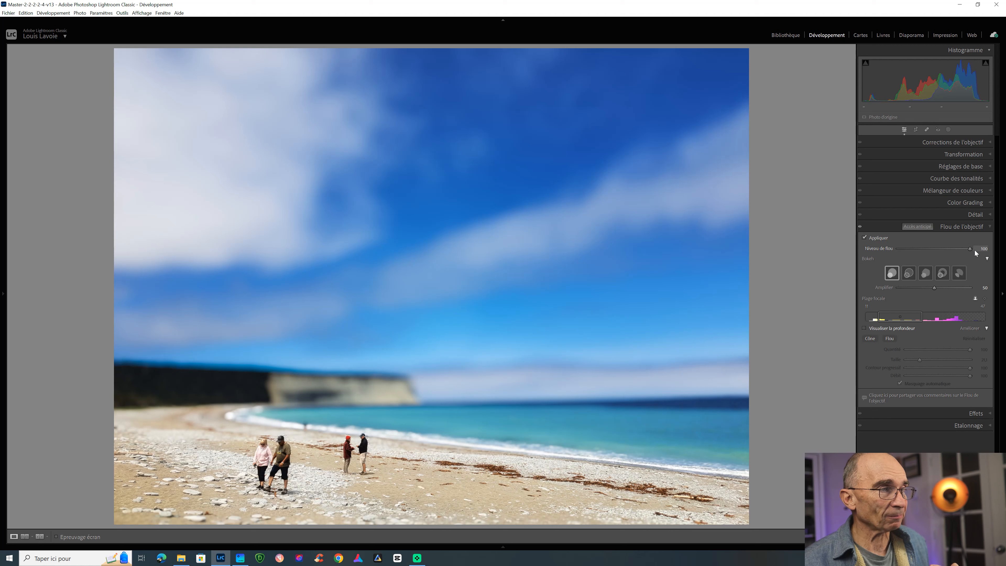
drag(954, 250, 914, 249)
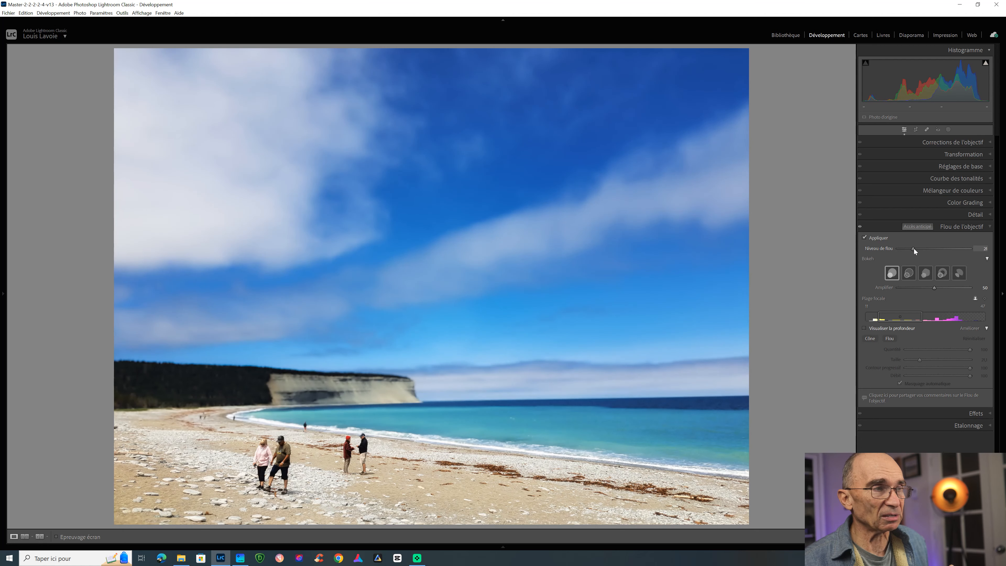
double_click(886, 249)
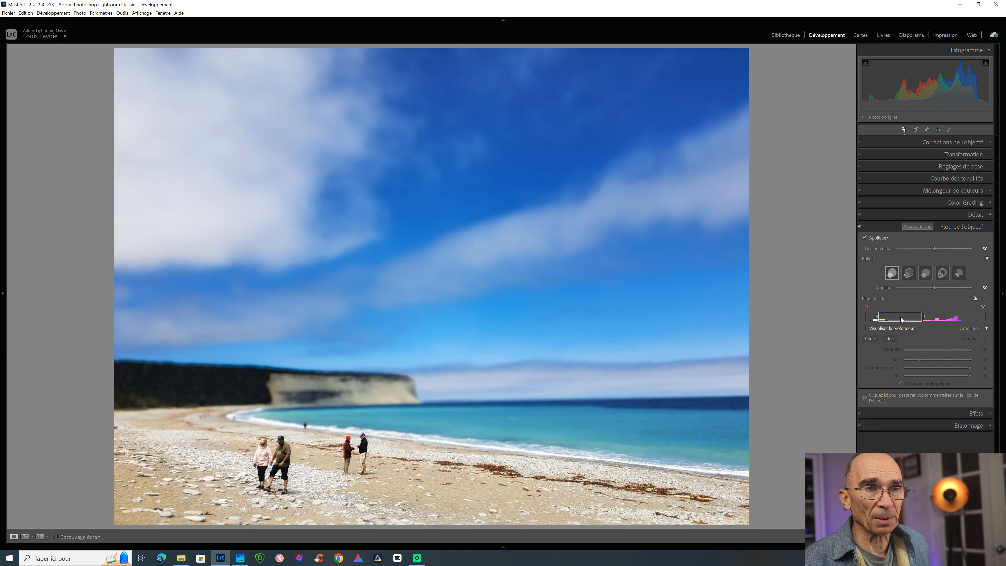
Try shifting the focal range to the distant background at 64–100, and return it to the foreground.
drag(911, 319, 966, 318)
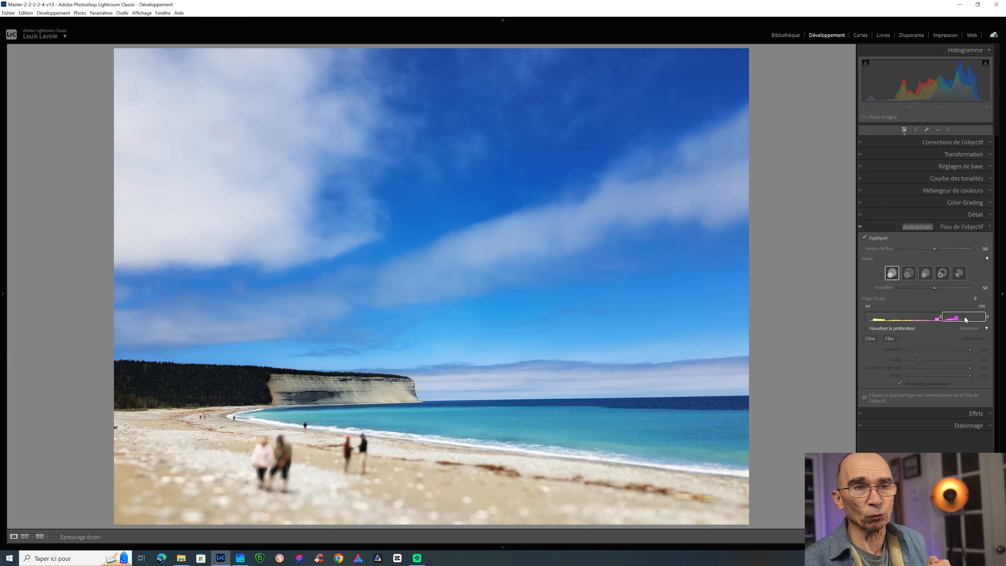
drag(965, 320, 913, 317)
drag(913, 317, 908, 318)
double_click(908, 318)
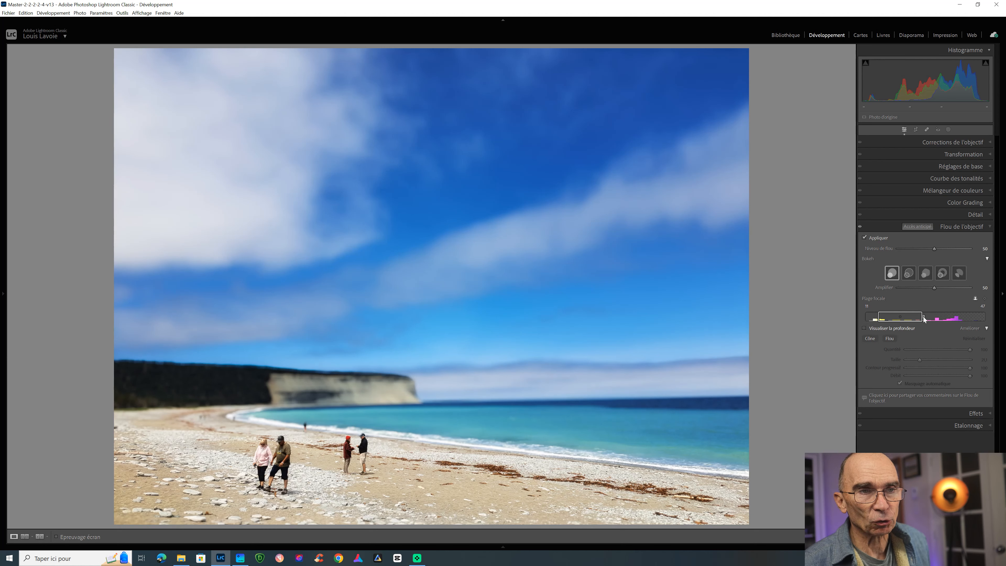
Widen the beach photo's focal range to about 10–56, checking the in-focus area with the depth visualization.
drag(924, 319, 931, 321)
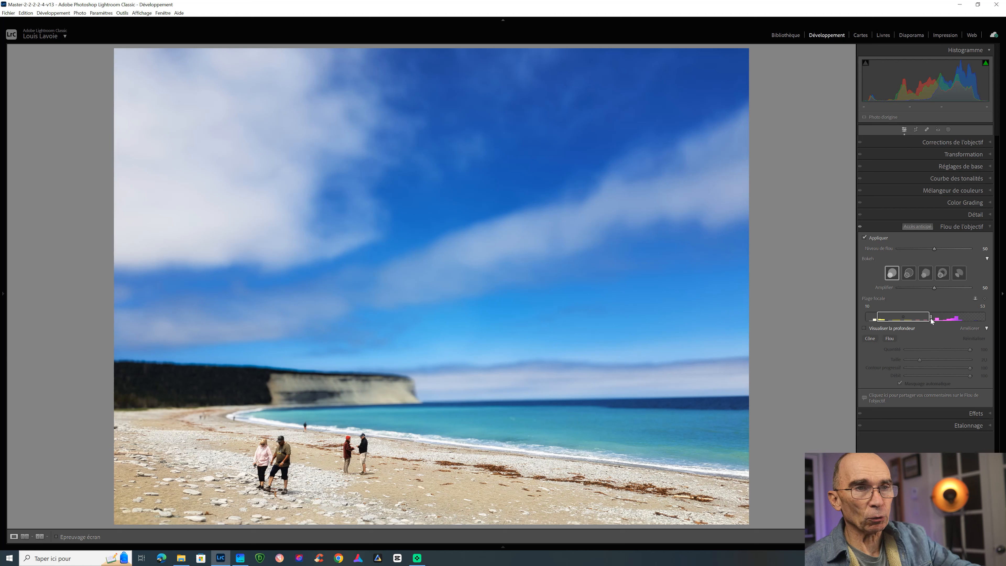
drag(932, 320, 934, 320)
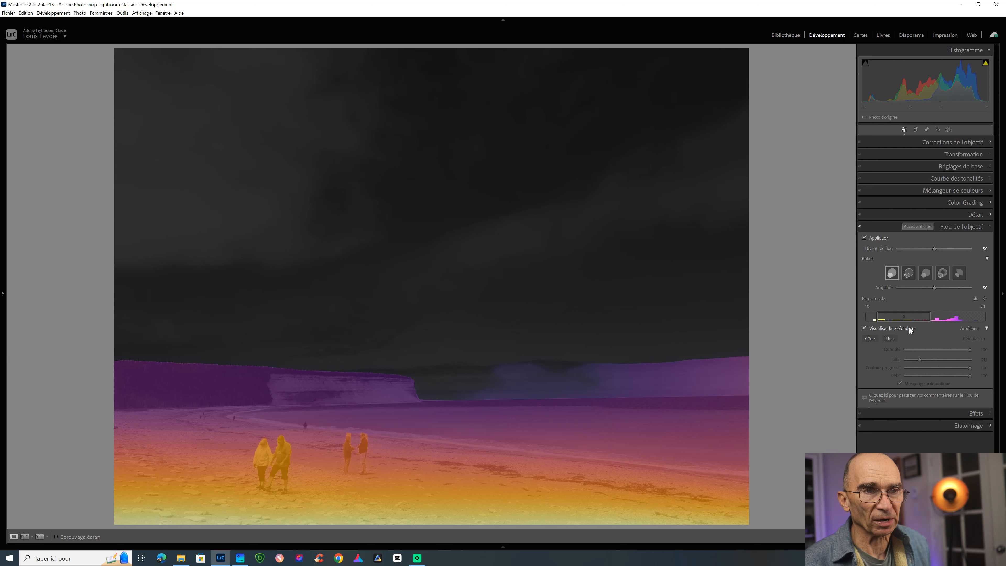
mouse_move(909, 320)
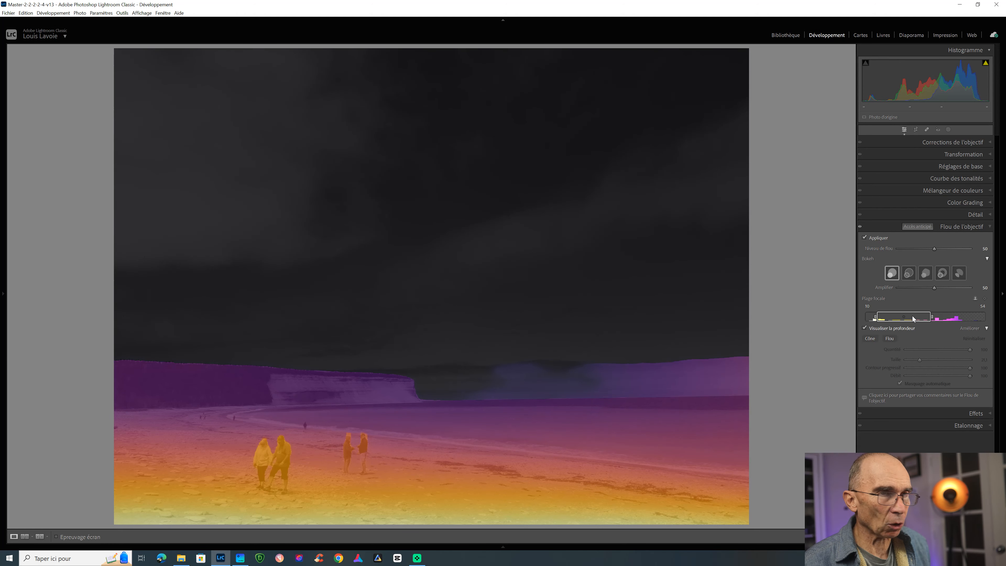
drag(934, 318, 935, 319)
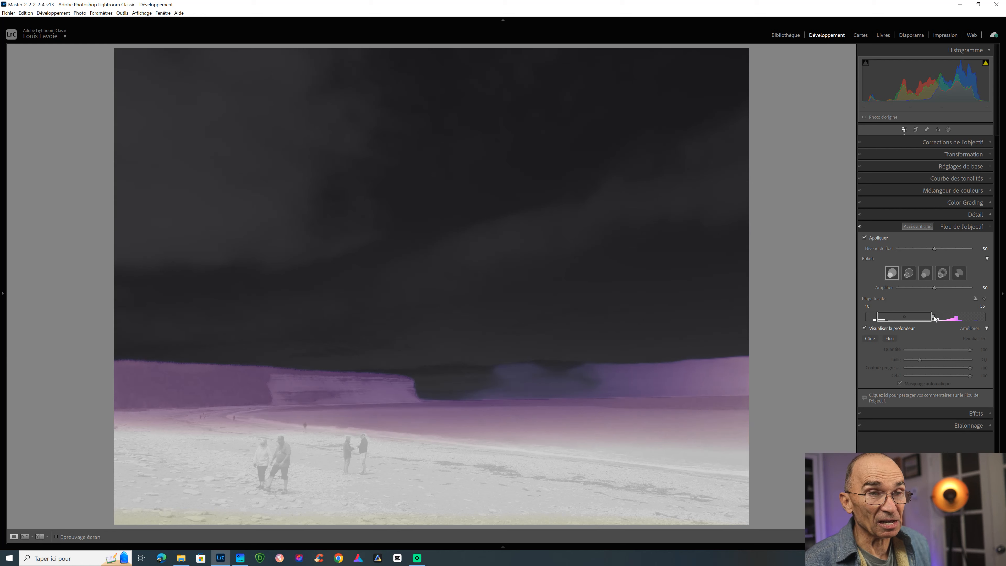
mouse_move(935, 319)
mouse_down()
mouse_move(918, 319)
mouse_move(935, 317)
mouse_up()
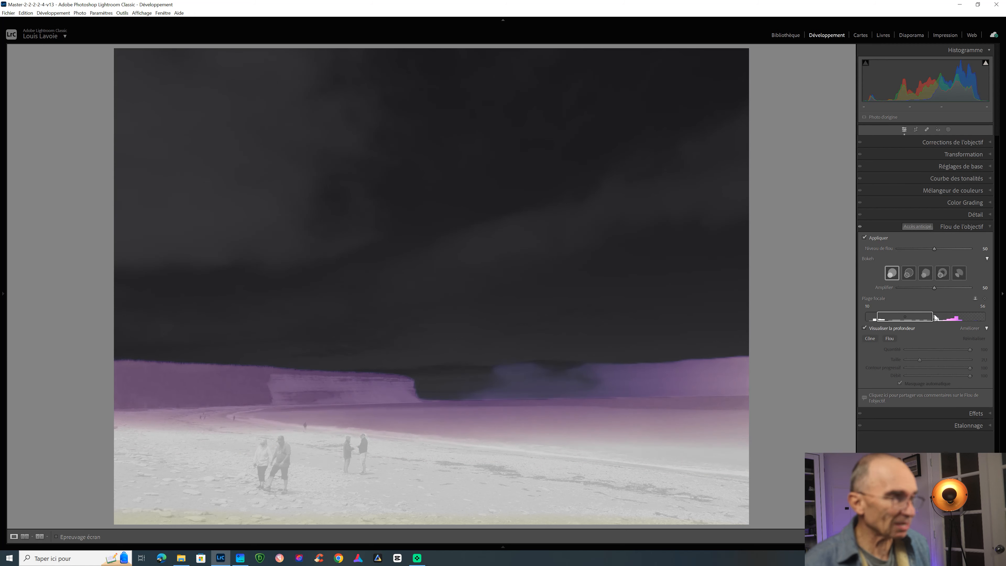
drag(935, 318, 936, 318)
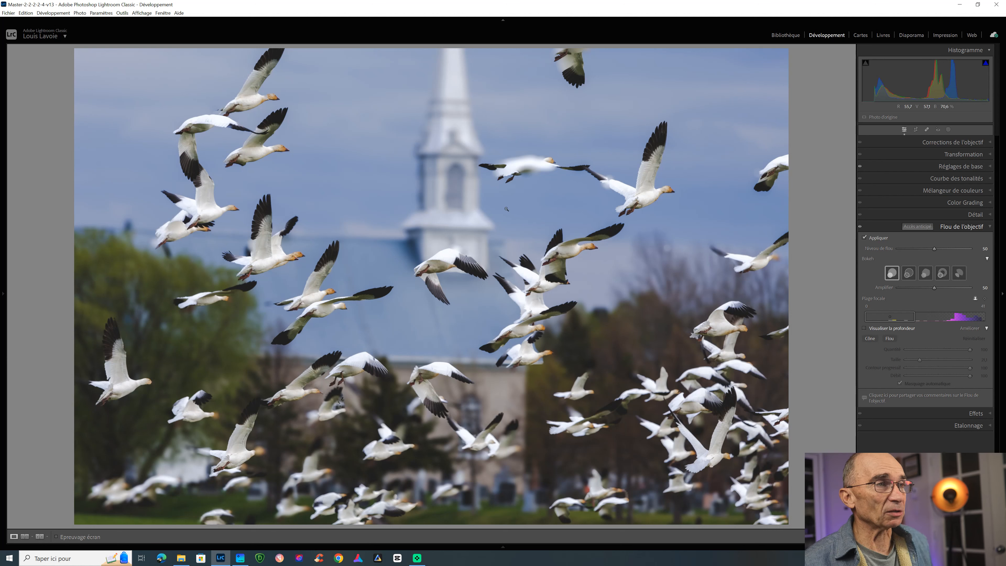
Examine the goose beside the church steeple up close, comparing it with and without Lens Blur.
drag(461, 110, 602, 222)
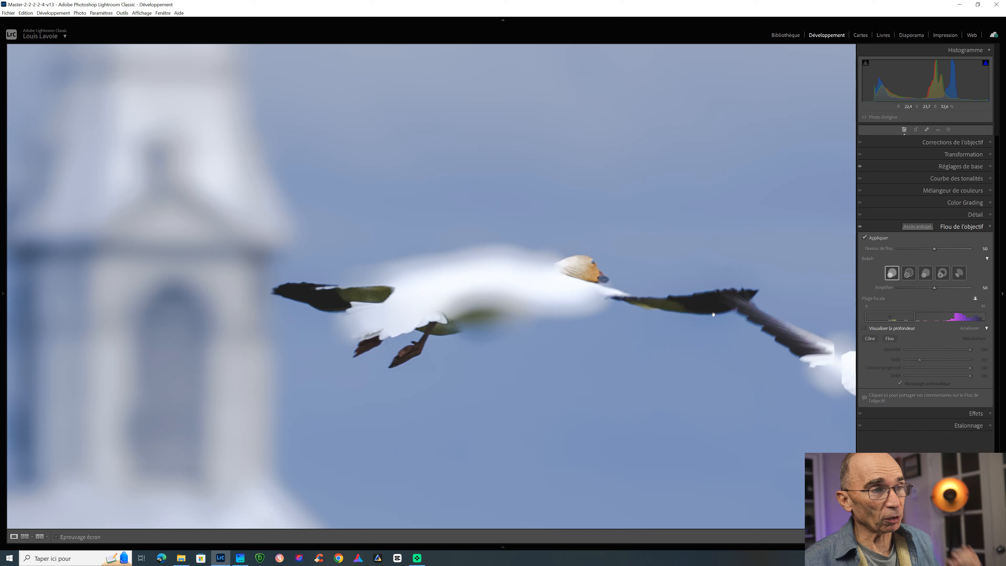
click(861, 227)
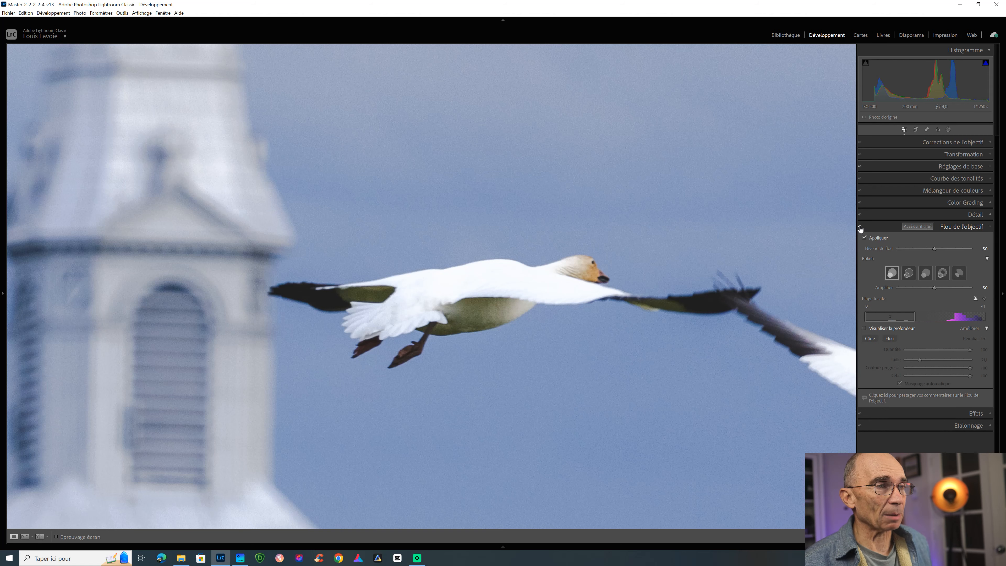
click(861, 227)
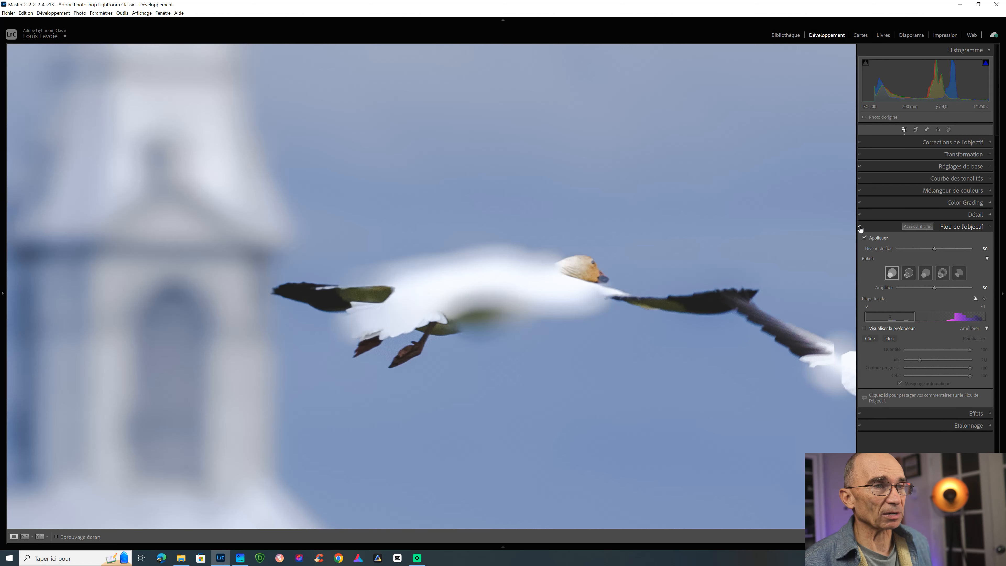
click(446, 296)
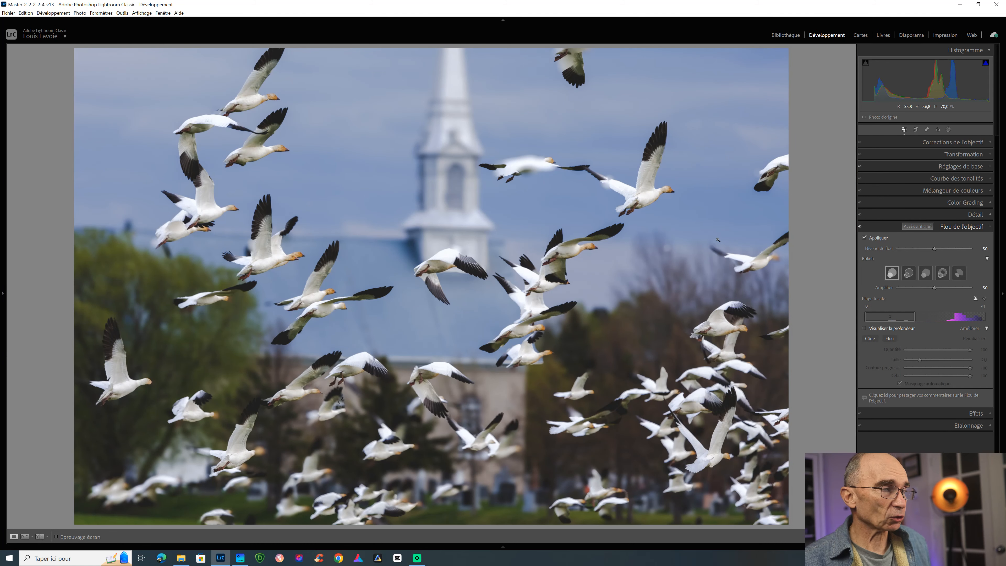
Inspect the geese in the lower left of the photo up close for blur errors, comparing Lens Blur on and off.
drag(158, 338, 425, 518)
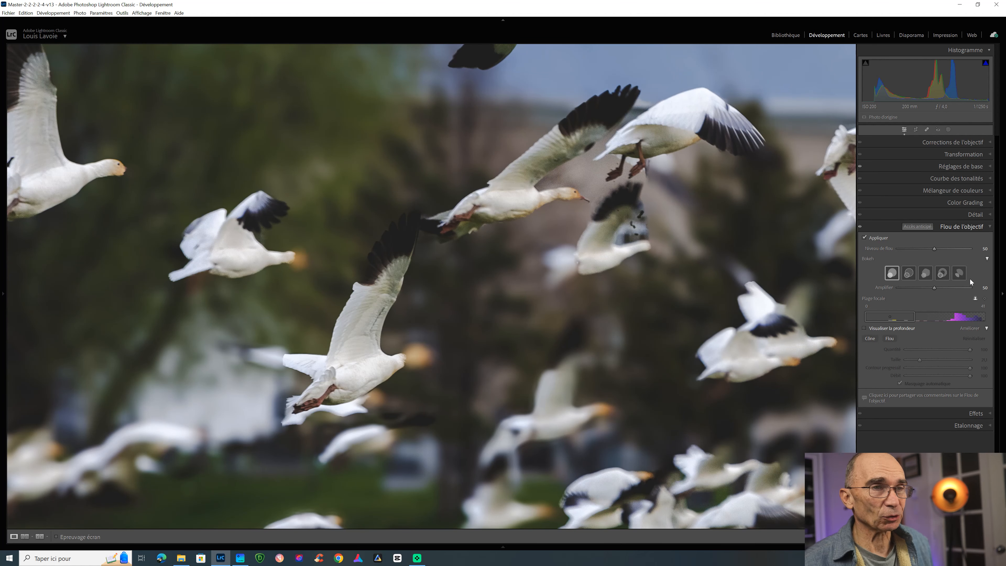
click(861, 228)
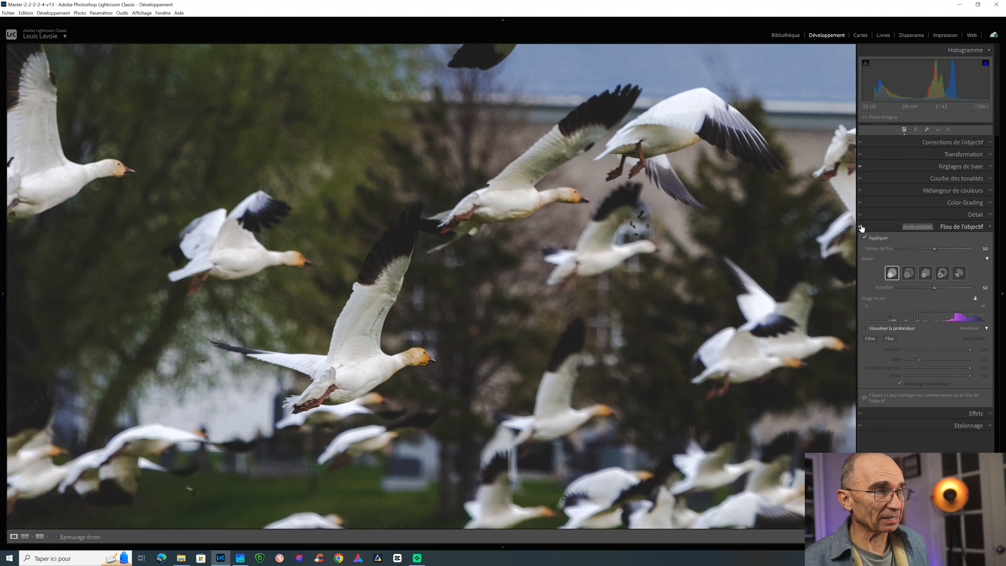
click(861, 227)
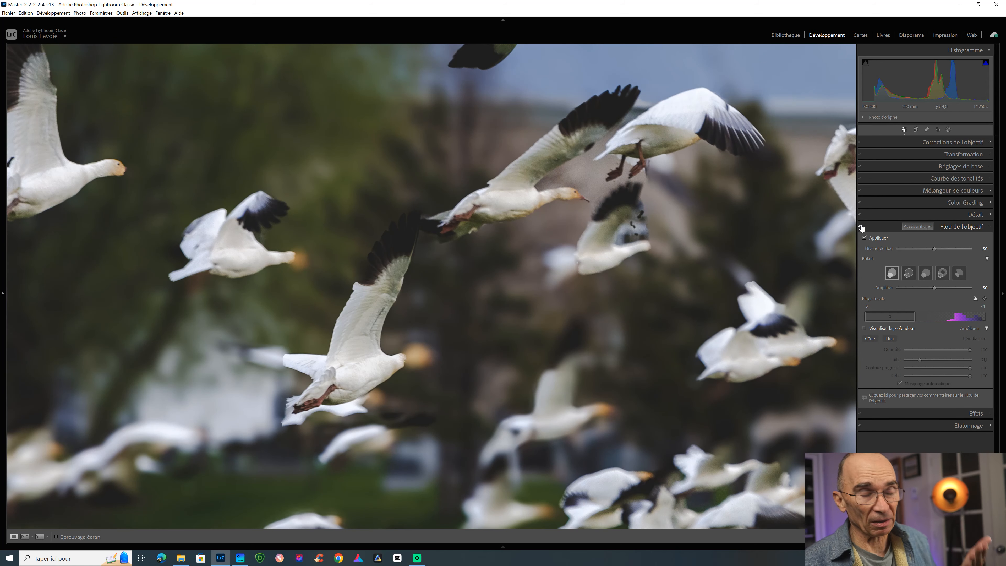
click(688, 294)
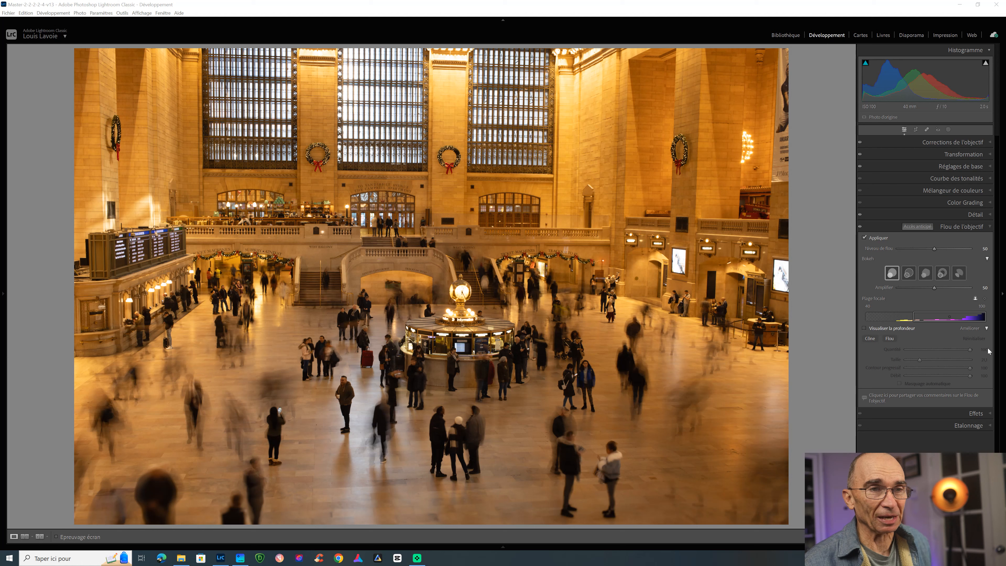
Set the station photo's focal range to about 14–70 and its blur amount to 100.
drag(971, 324, 942, 321)
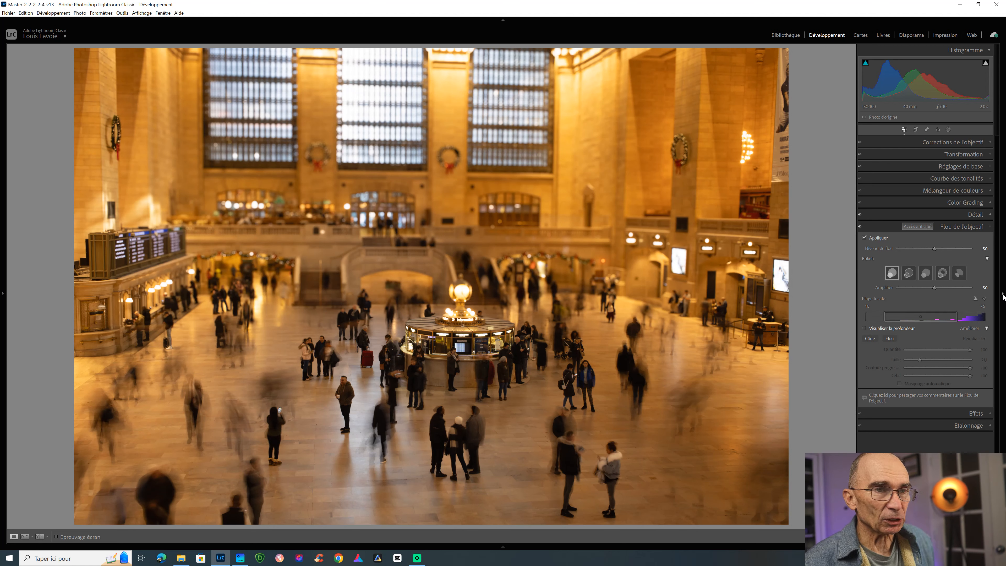
drag(958, 317, 946, 318)
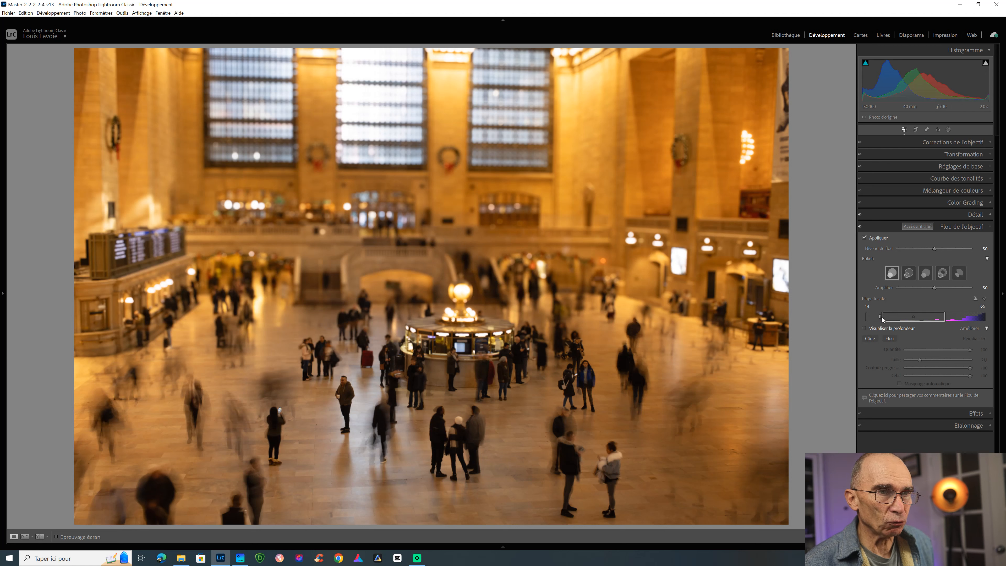
drag(946, 321, 953, 320)
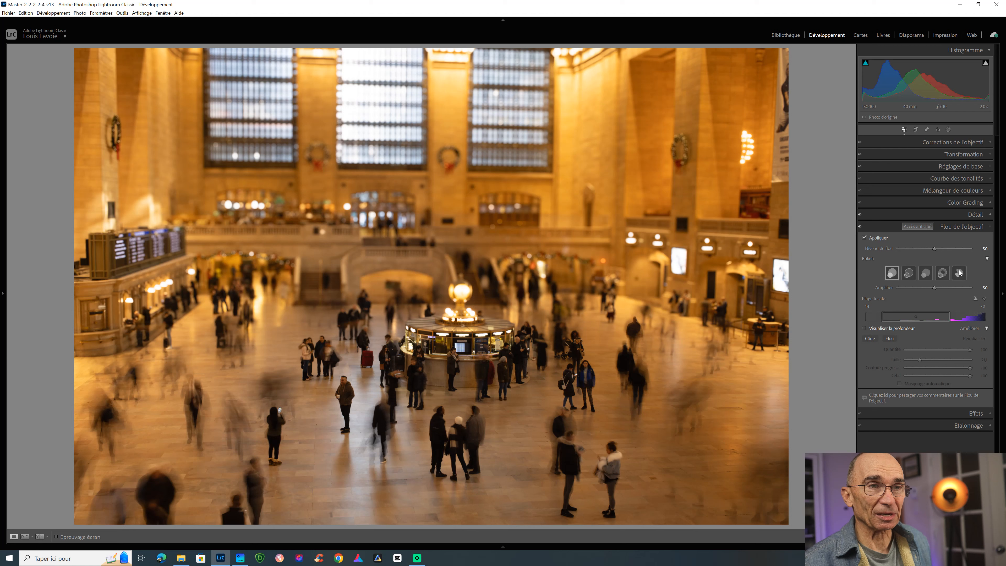
drag(934, 248, 976, 250)
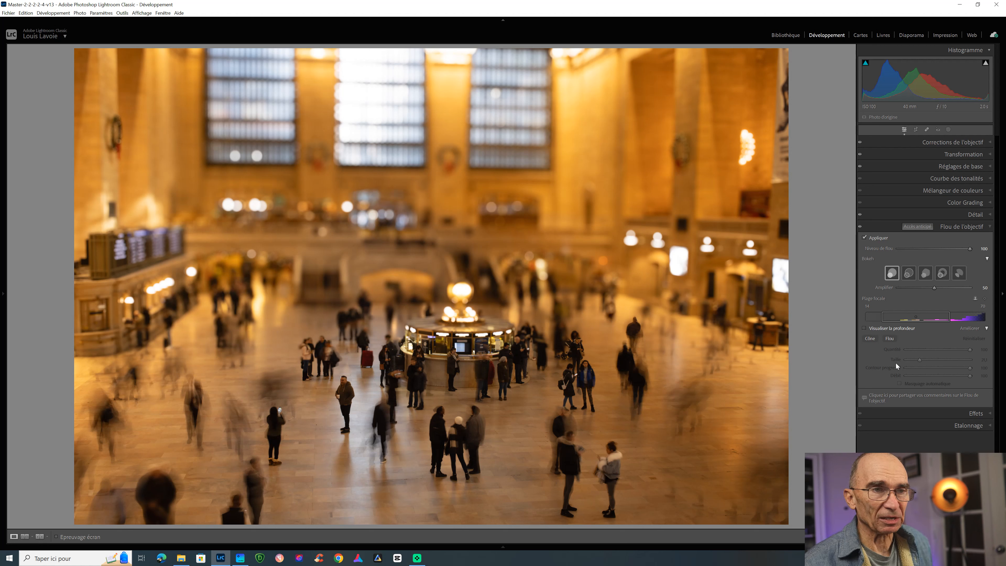
Using the Flou brush with its amount reset to 100, paint blur over the foreground people and compare the photo with Lens Blur off.
click(892, 339)
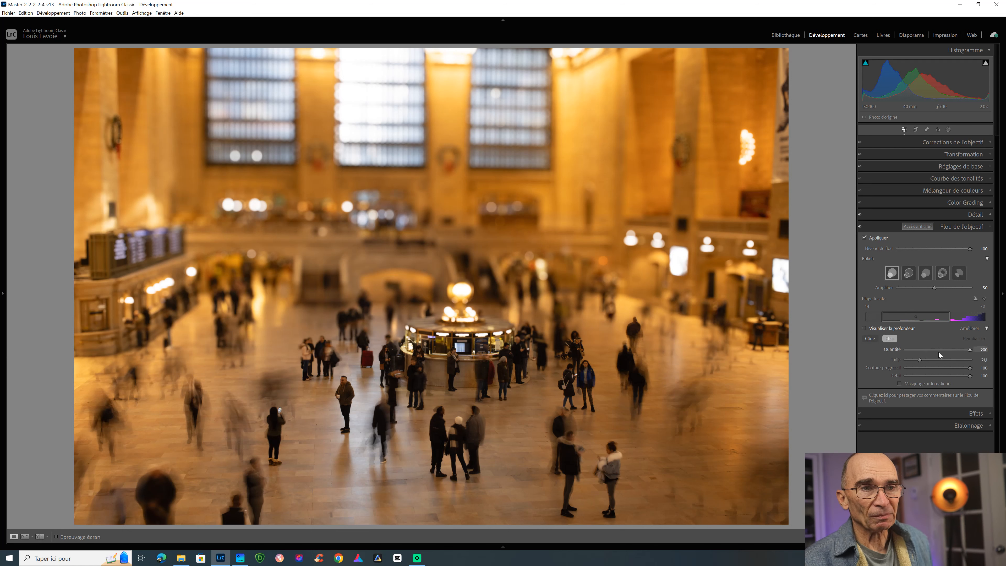
double_click(893, 349)
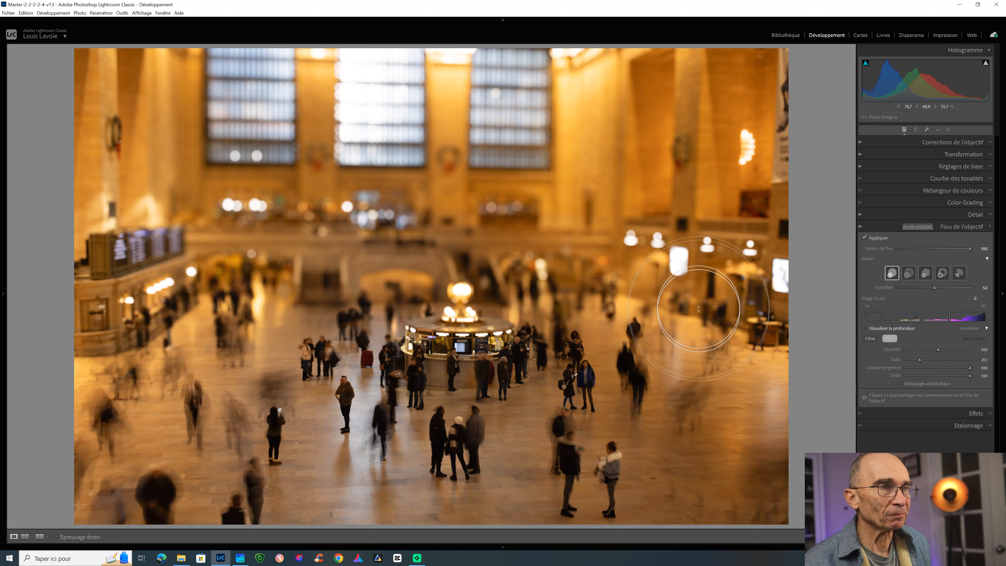
mouse_move(576, 446)
mouse_down()
mouse_move(662, 443)
mouse_move(539, 479)
mouse_move(614, 467)
mouse_up()
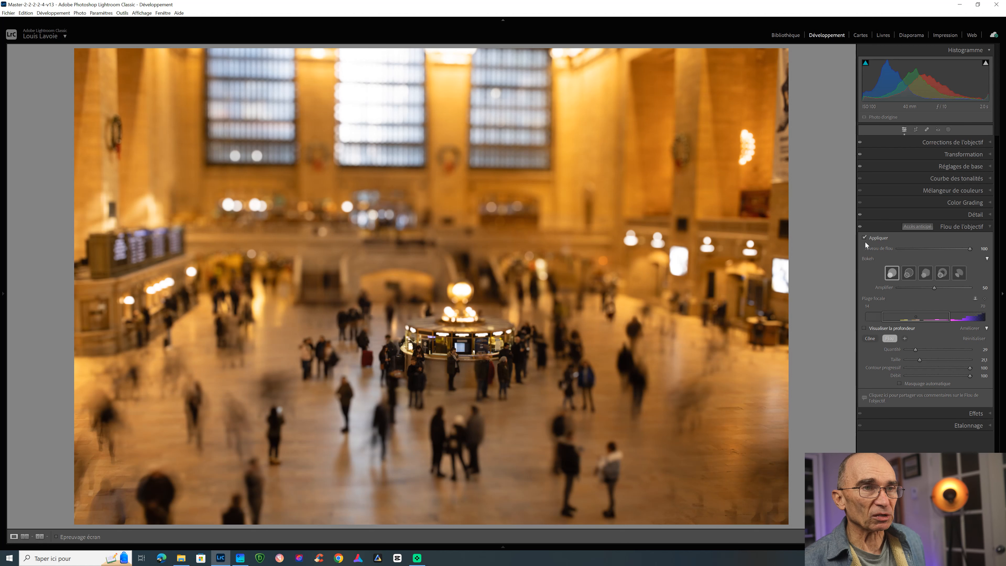
click(860, 227)
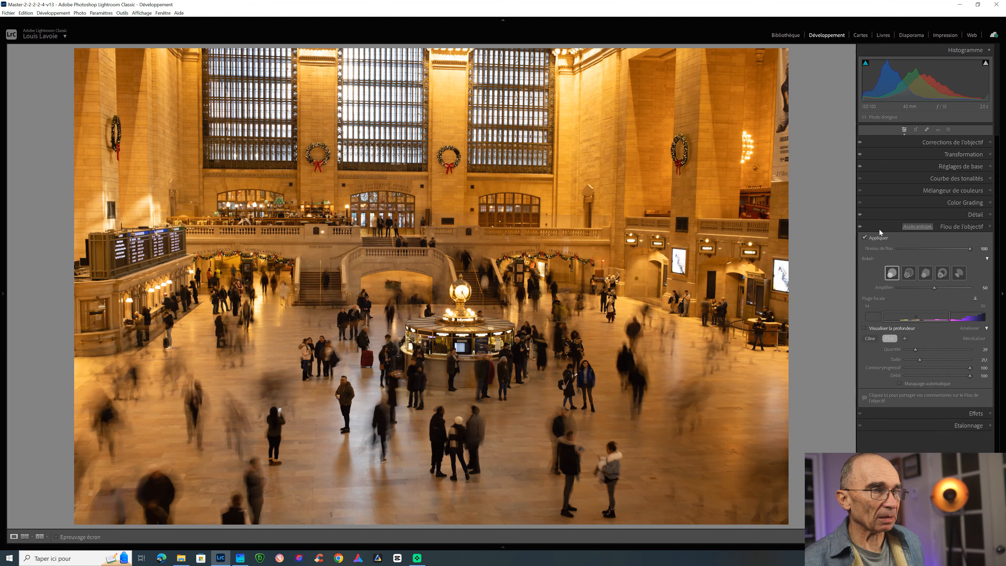
click(863, 226)
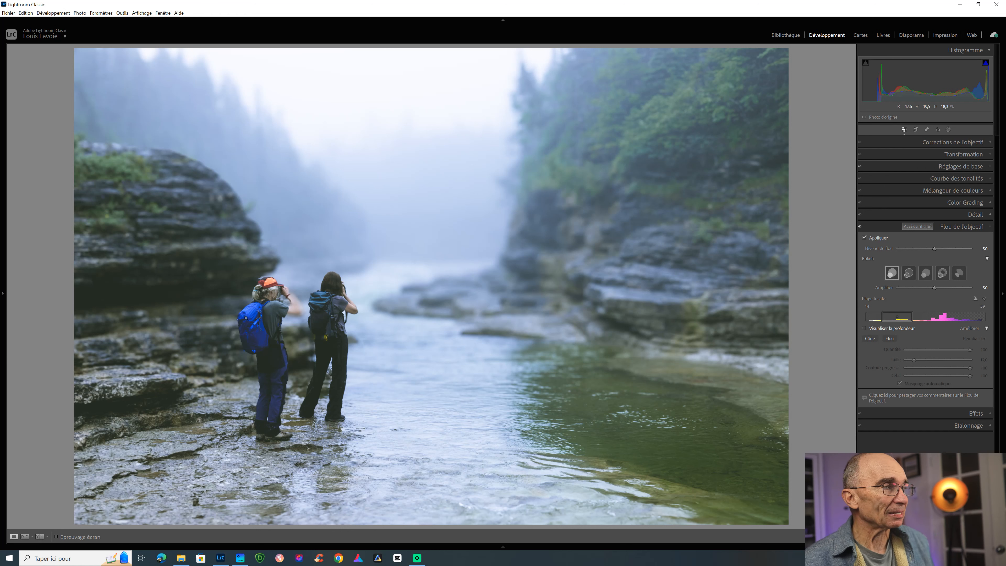
With depth visualization on, use the focus brush at a reduced size to paint the left hiker's raised arm into focus.
key(ctrl)
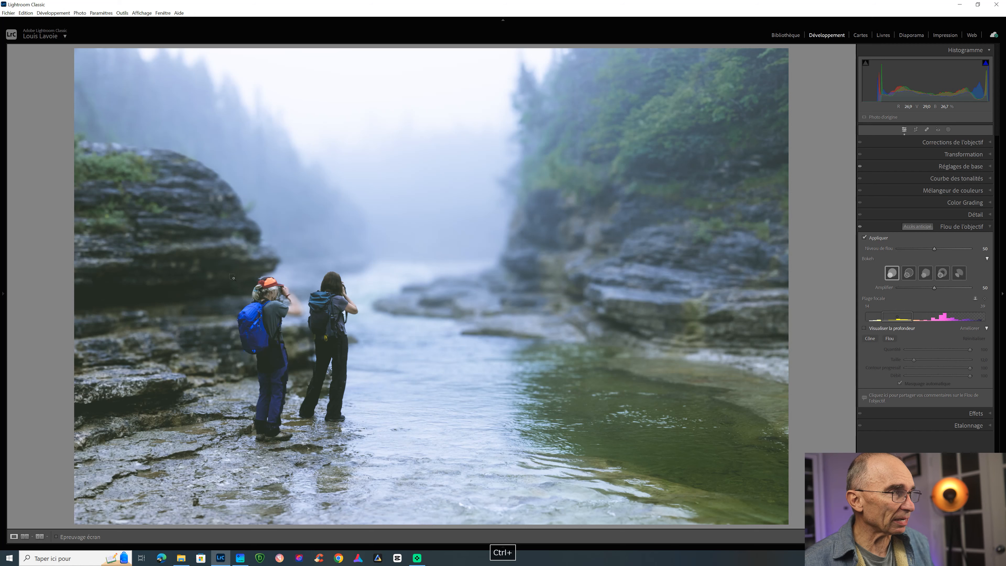
ctrl+click(238, 261)
drag(290, 285, 366, 313)
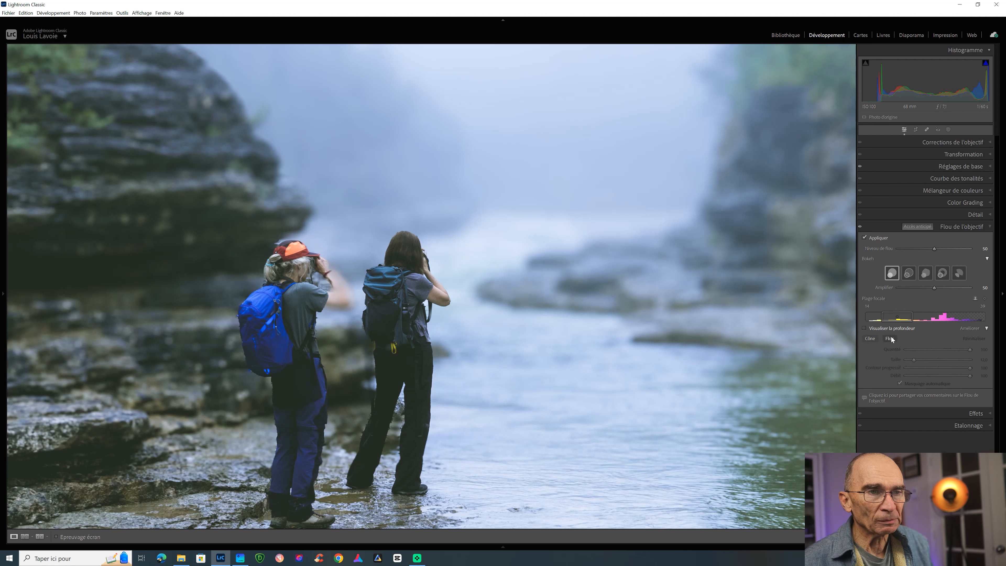
click(865, 329)
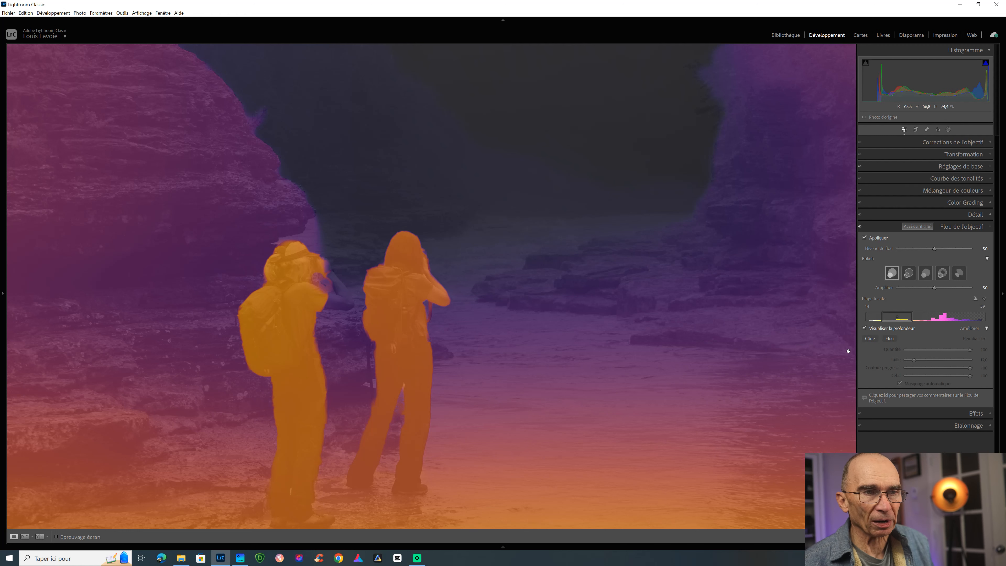
click(868, 339)
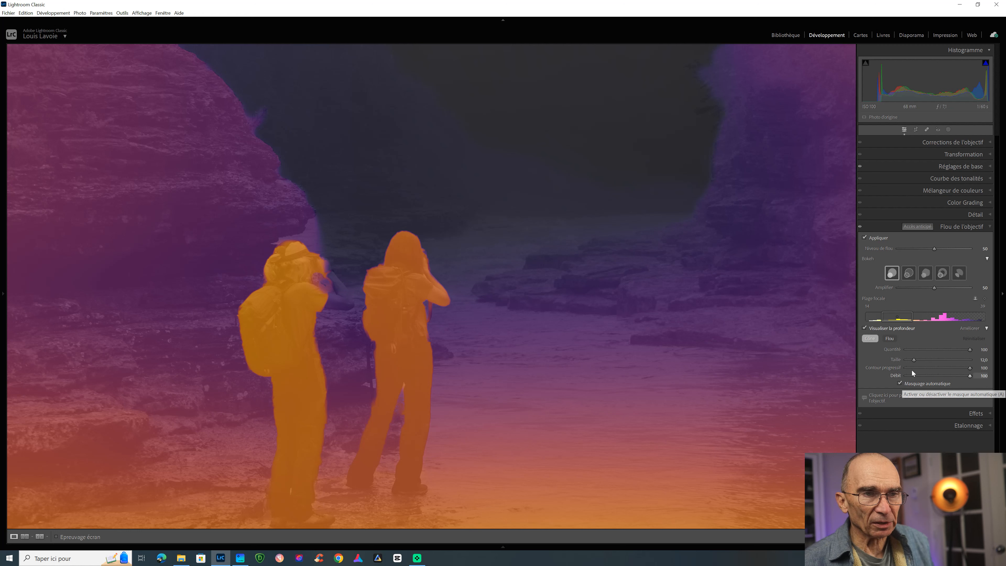
drag(914, 361, 909, 361)
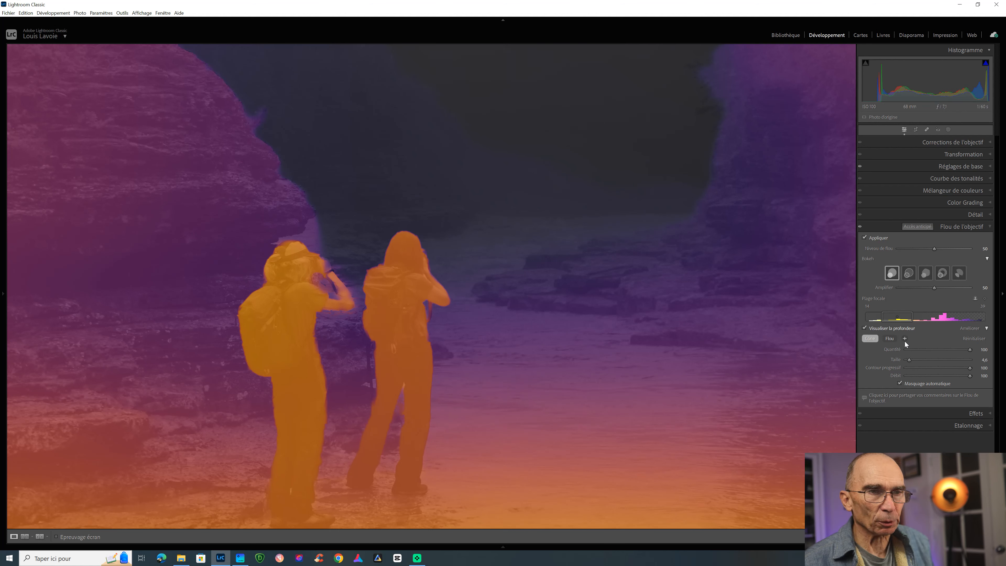
Using the Flou brush enlarged to about 32.6 with automatic masking off, paint blur over the river water in the lower right foreground.
click(891, 339)
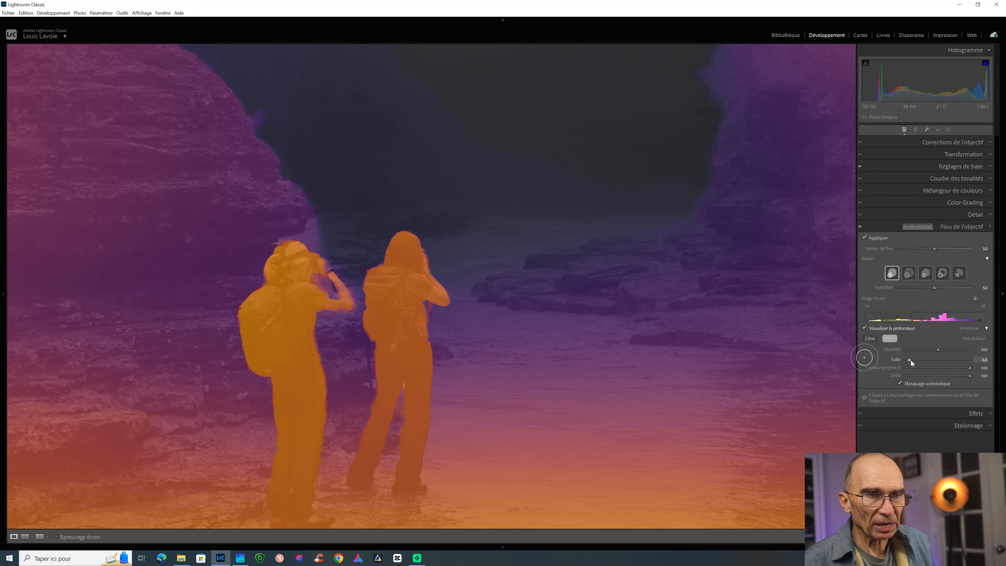
drag(911, 361, 910, 360)
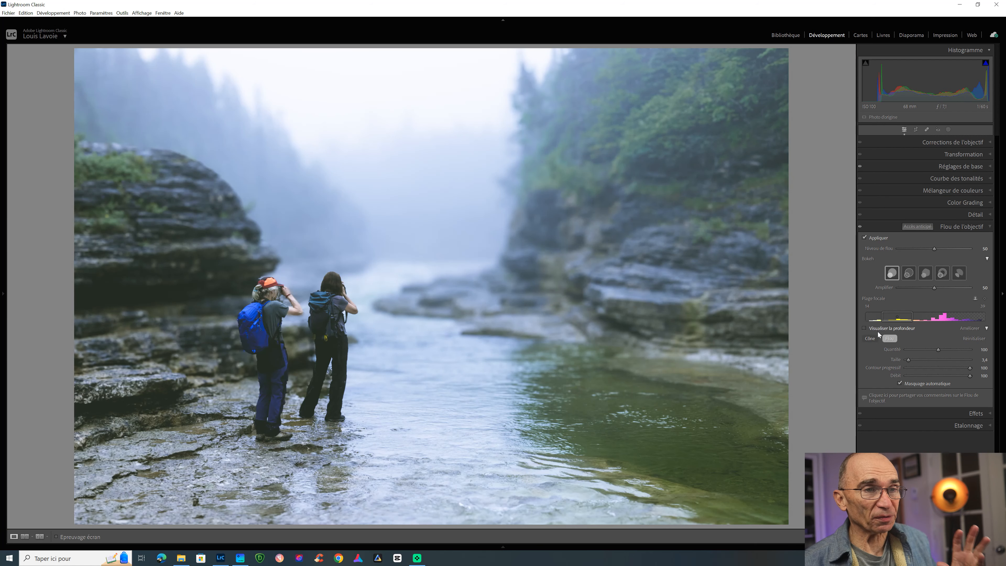
mouse_move(898, 361)
mouse_down()
mouse_move(945, 356)
mouse_move(943, 367)
mouse_move(927, 360)
mouse_up()
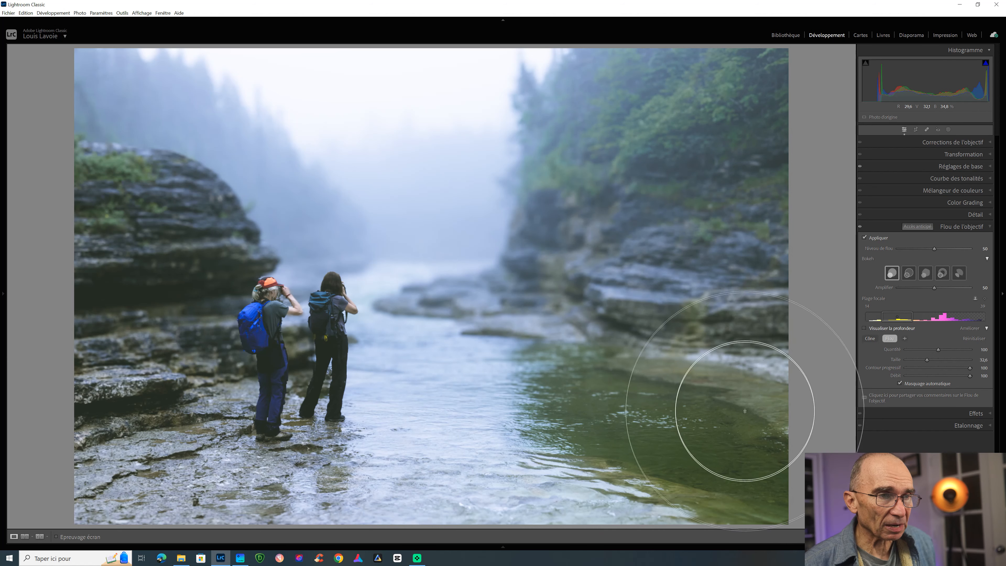
click(901, 383)
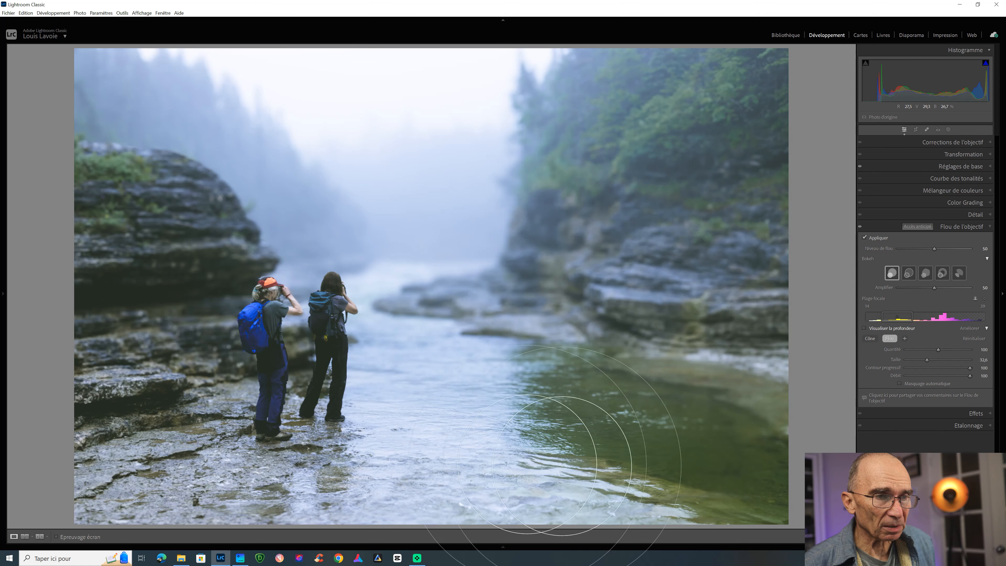
mouse_move(542, 466)
mouse_down()
mouse_move(602, 461)
mouse_move(606, 438)
mouse_up()
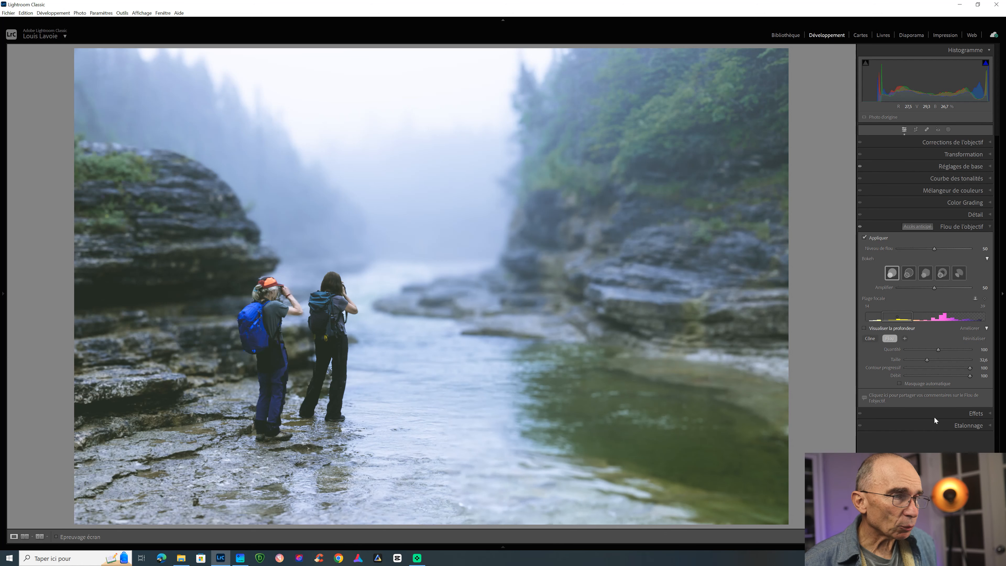
Reduce the Flou brush's size and set its amount to 40, and paint blur over the foreground rocks around the hikers' feet.
drag(927, 360, 915, 362)
mouse_move(365, 489)
mouse_down()
mouse_move(334, 512)
mouse_move(251, 512)
mouse_move(99, 462)
mouse_move(85, 438)
mouse_move(118, 503)
mouse_move(87, 427)
mouse_move(82, 286)
mouse_move(97, 510)
mouse_move(100, 166)
mouse_move(145, 157)
mouse_move(180, 180)
mouse_move(129, 308)
mouse_move(108, 430)
mouse_move(120, 481)
mouse_move(96, 469)
mouse_up()
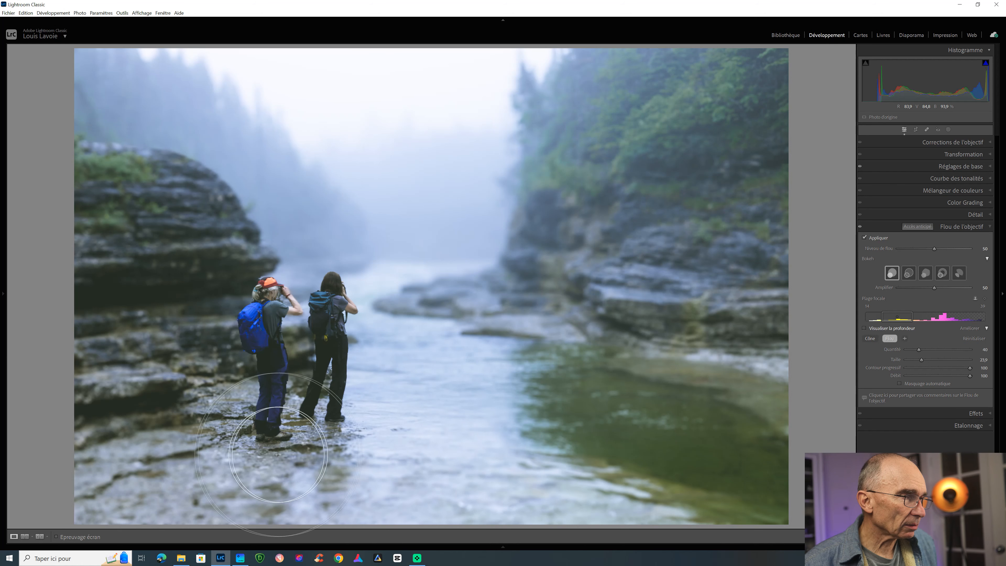
mouse_move(214, 431)
mouse_down()
mouse_move(220, 389)
mouse_move(208, 446)
mouse_move(192, 383)
mouse_move(183, 432)
mouse_move(200, 447)
mouse_up()
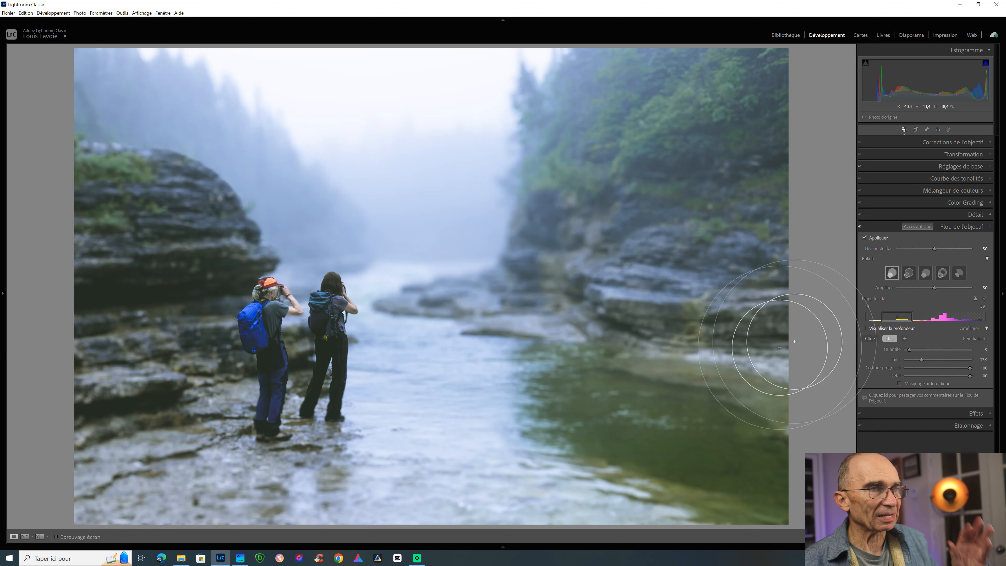
Add a radial gradient mask centred on the two hikers, sized to enclose both figures from head to feet.
click(949, 129)
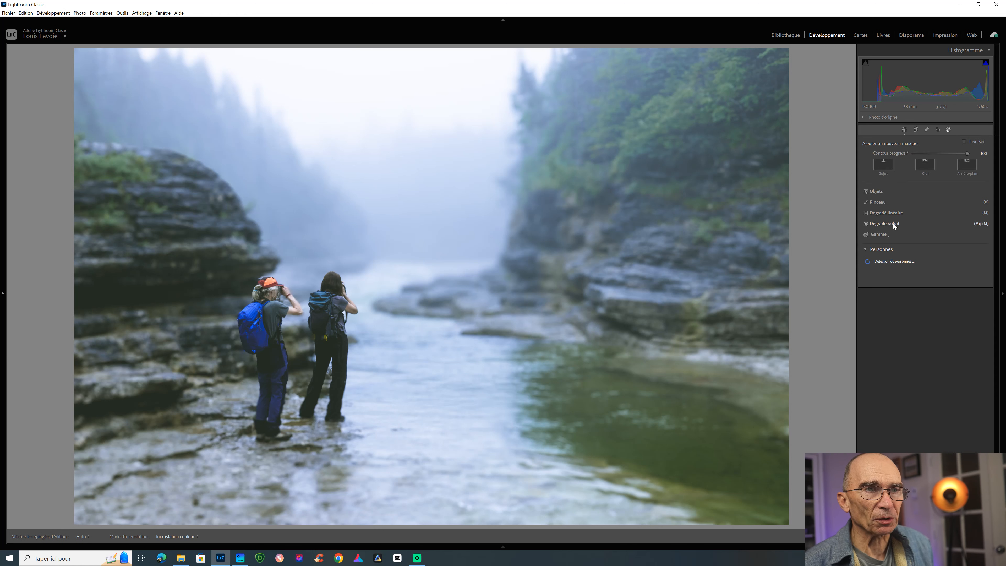
click(884, 224)
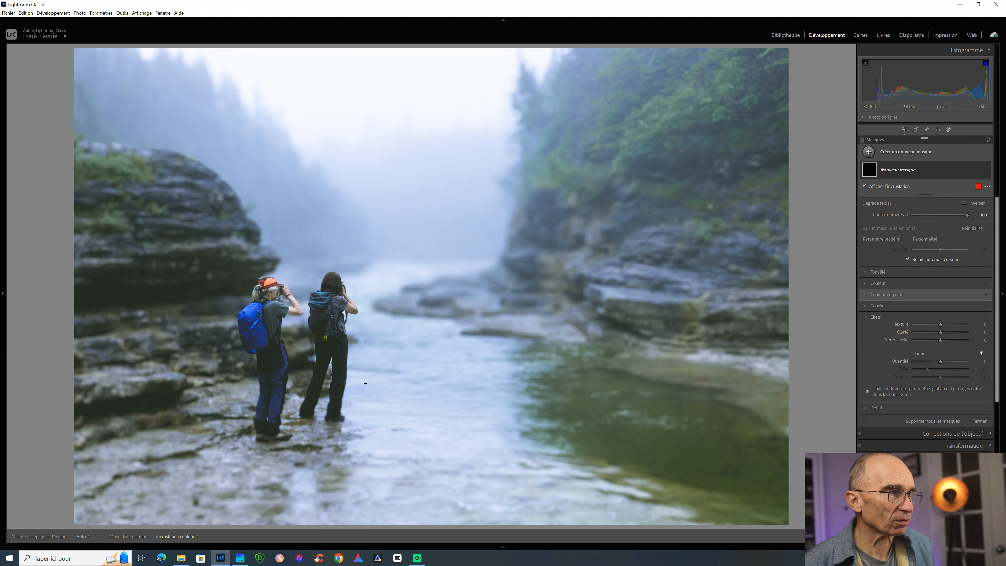
drag(311, 378, 397, 452)
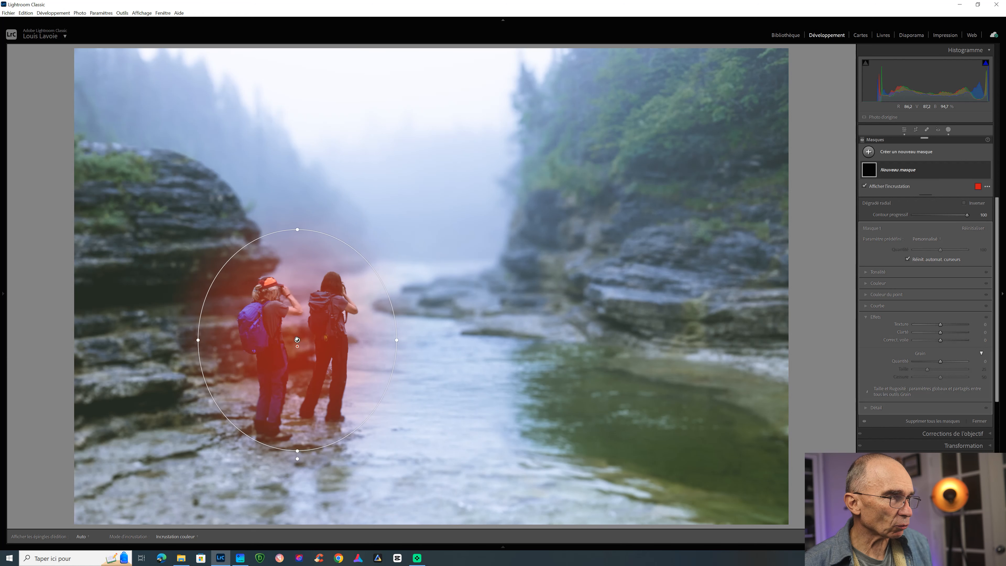
drag(299, 340, 298, 347)
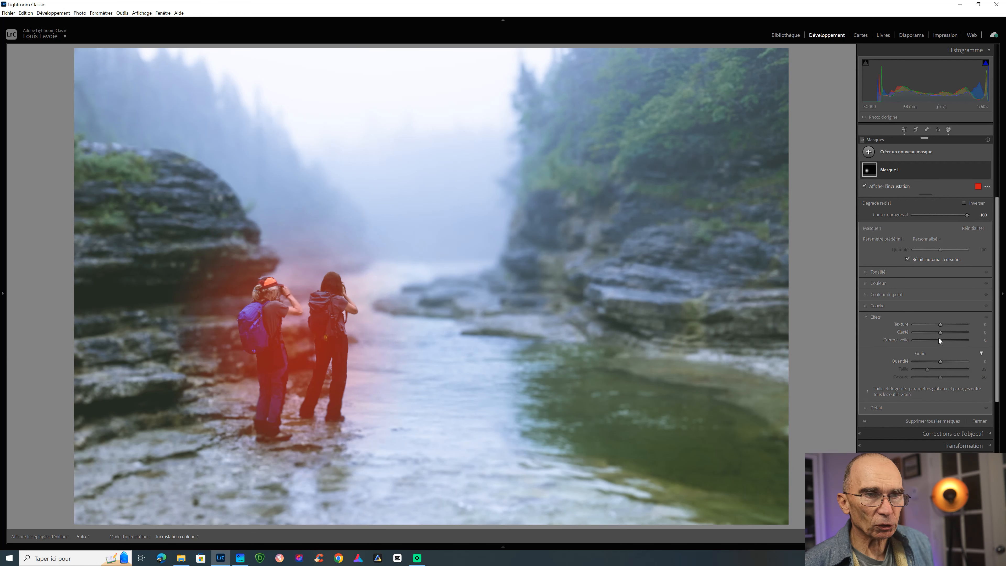
Hide the mask overlay and set the radial mask's texture to about -21 and dehaze to about -26.
key(o)
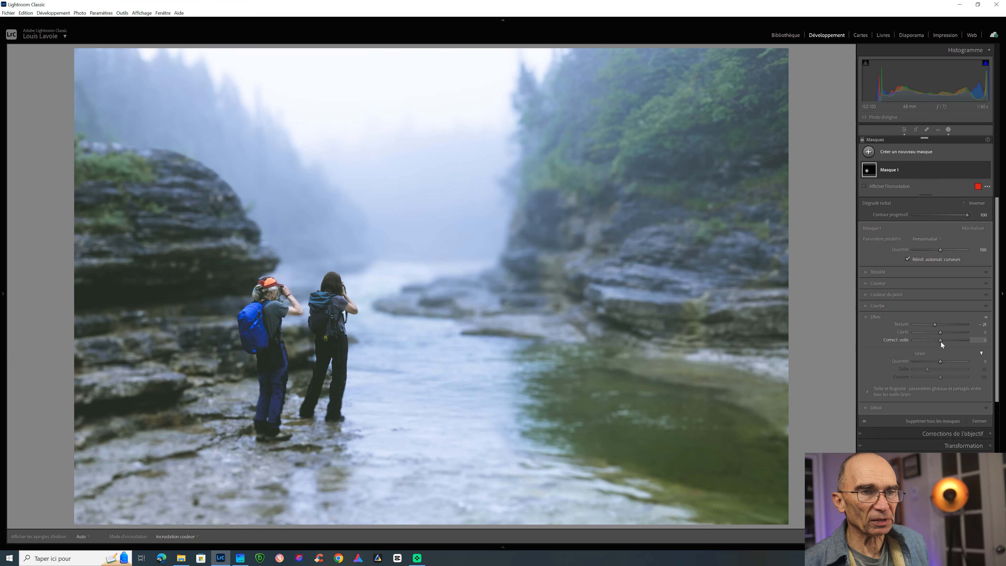
drag(940, 342, 939, 342)
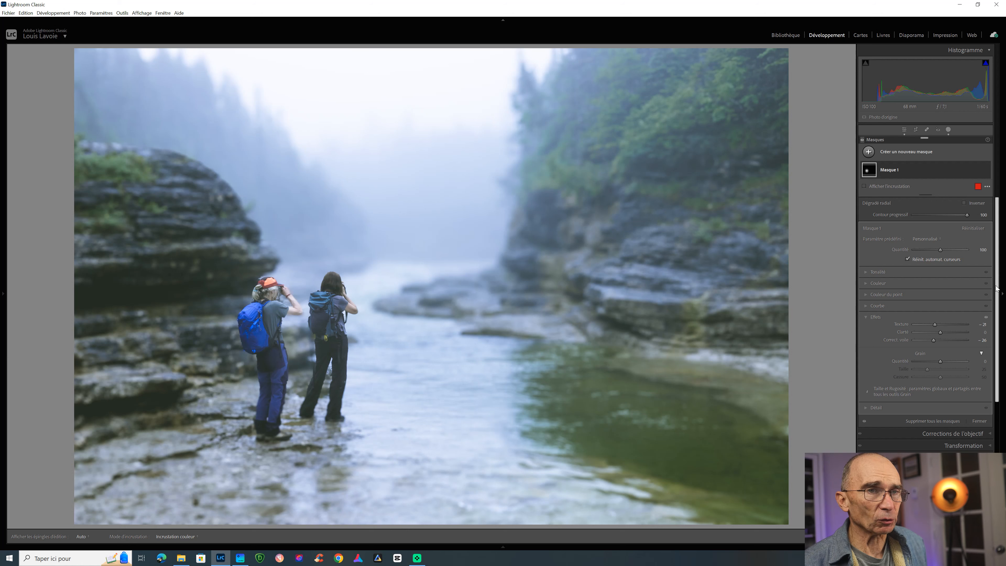
scroll(995, 291, down, 2)
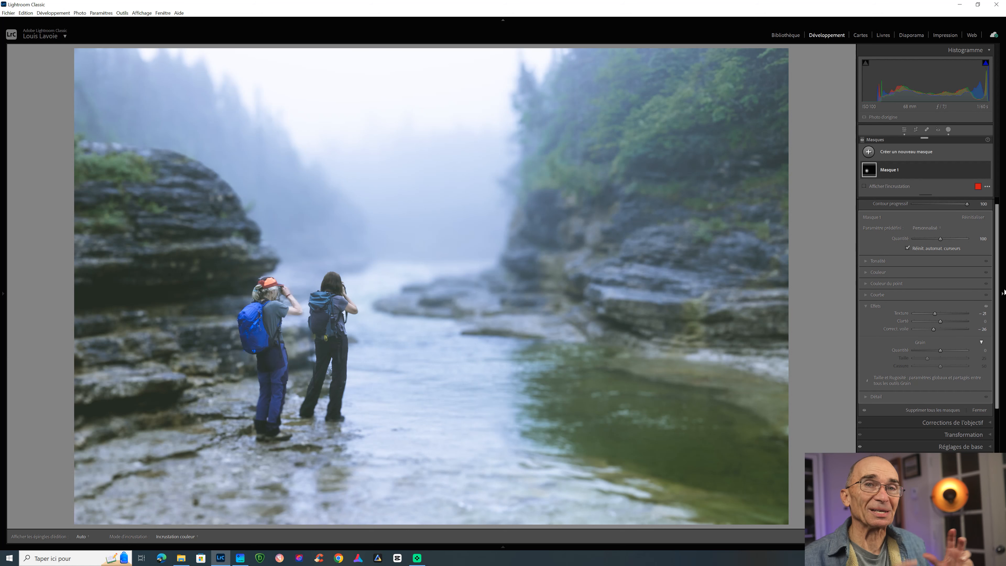